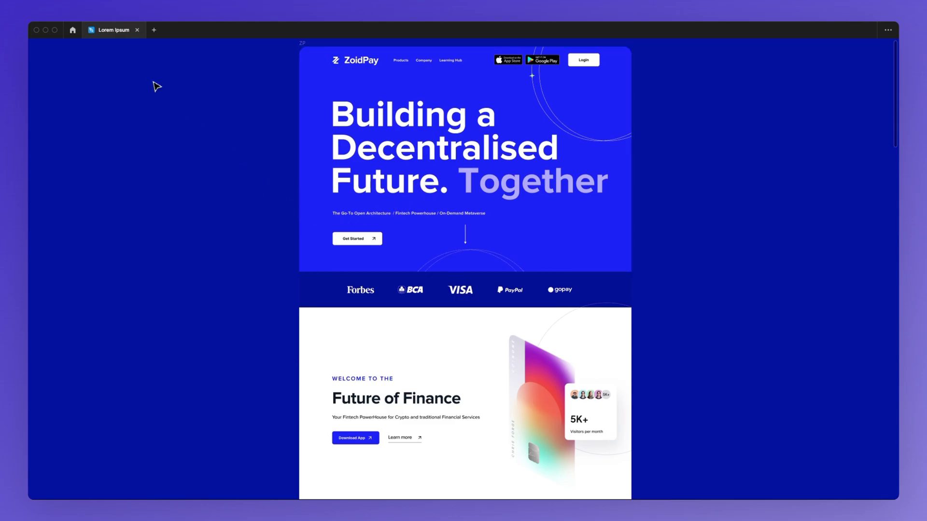
Show Figma's hidden interface with Ctrl+\ and scroll the ZoidPay header into view.
key("ctrl+backslash")
scroll(161, 85, "up", 2)
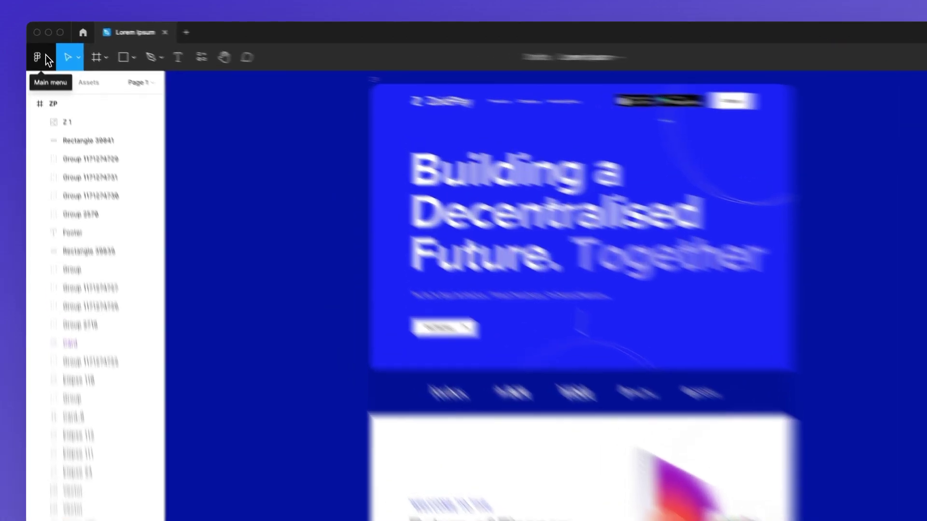
From the main menu, reach the Plugins submenu listing Lorem Ipsum, Mesh Gradient and Content Reel.
left_click(43, 51)
mouse_move(87, 145)
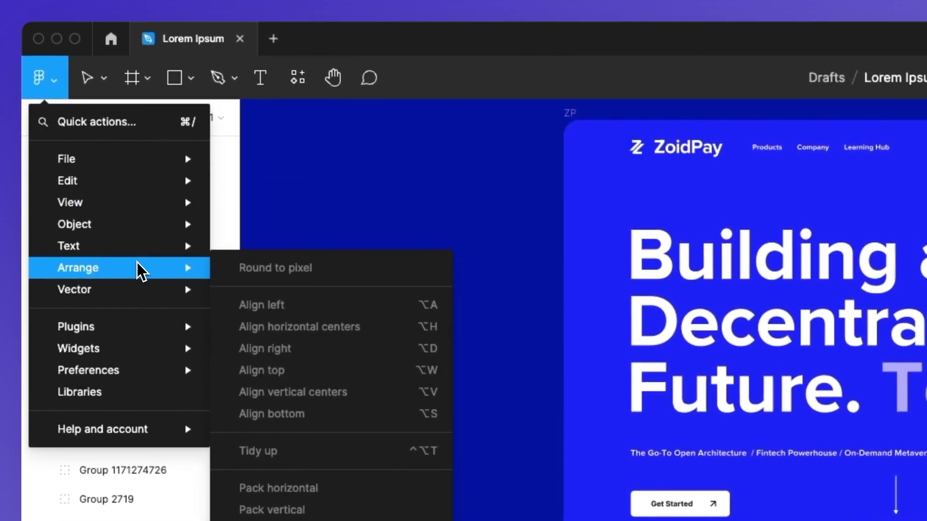
mouse_move(130, 325)
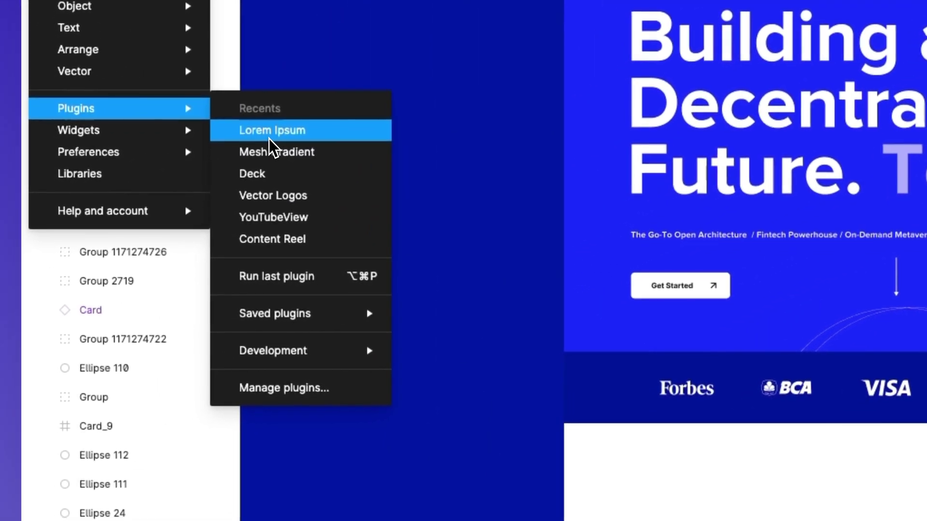
Search the plugin browser for 'lorem ipsum' and run the Lorem Ipsum plugin.
left_click(296, 389)
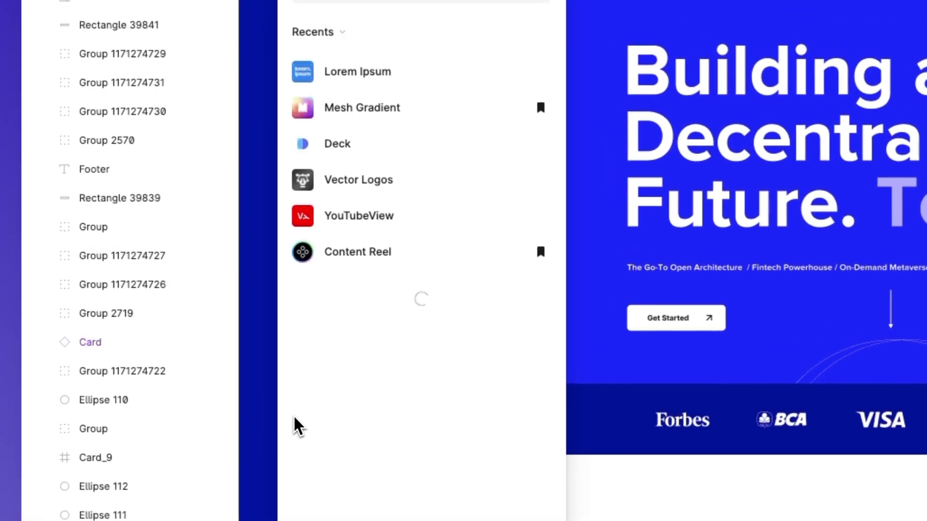
type("lore ")
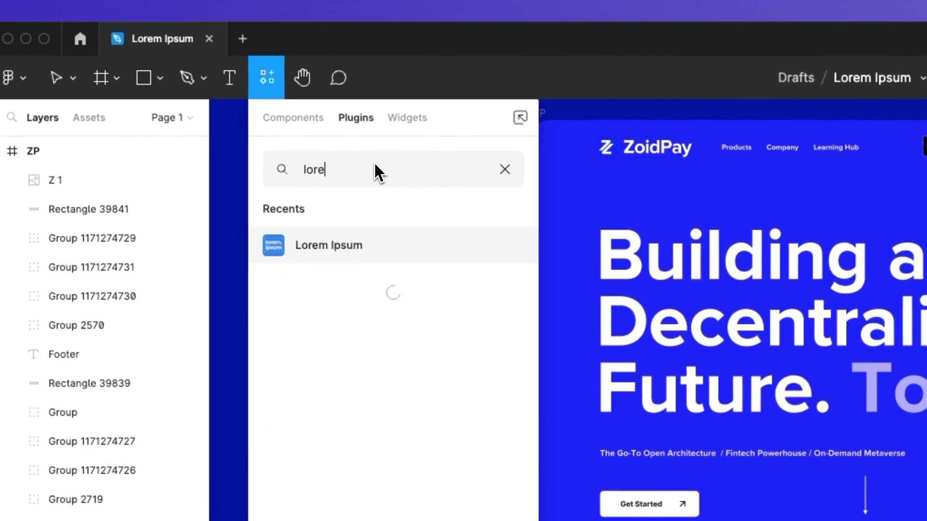
type("m")
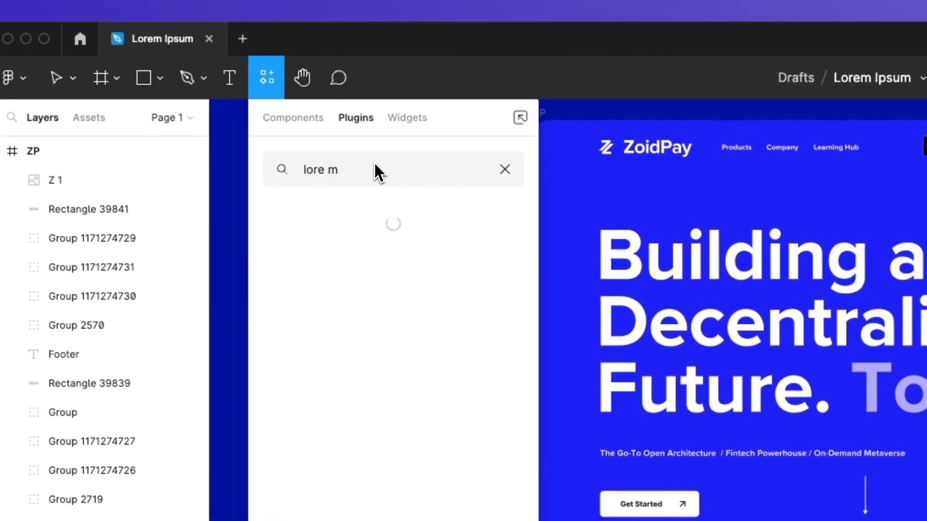
key("BackSpace")
key("BackSpace")
type("m ipsum")
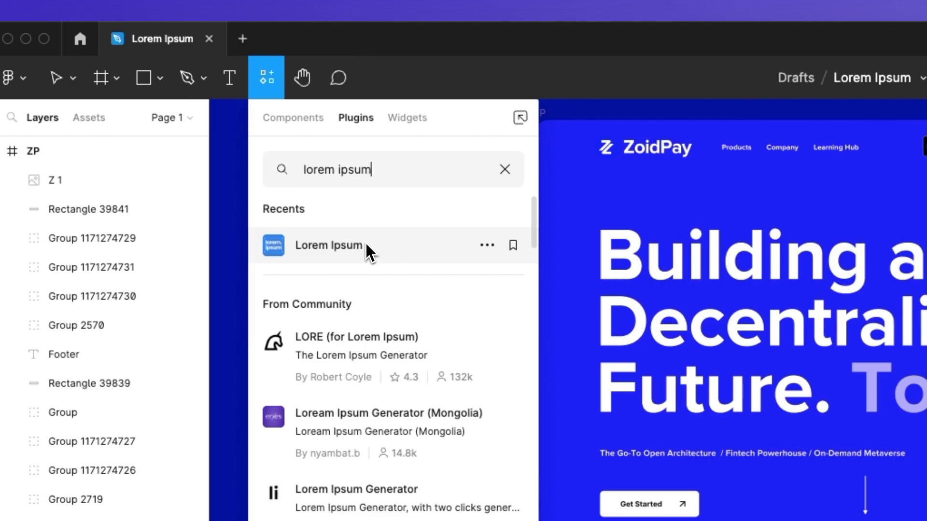
left_click(366, 246)
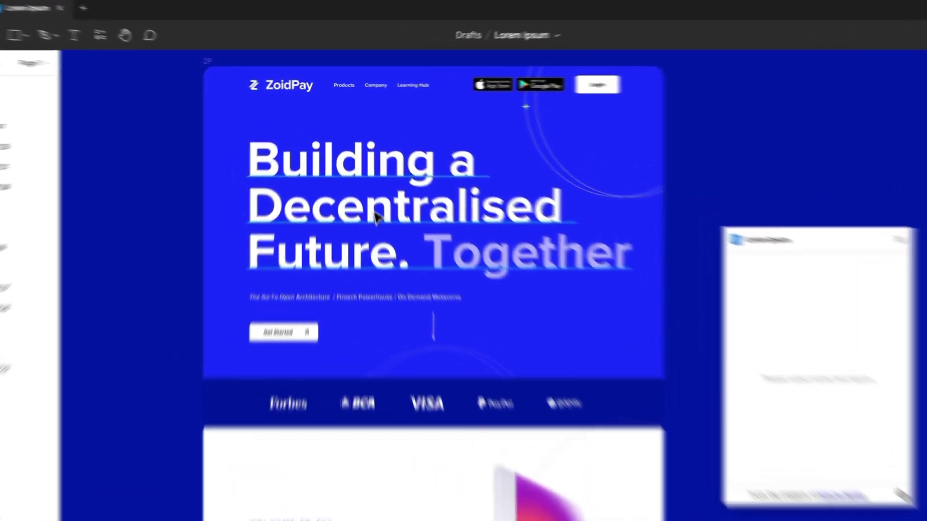
Select the hero heading and auto-generate Lorem ipsum sentences into it with the plugin.
left_click(376, 218)
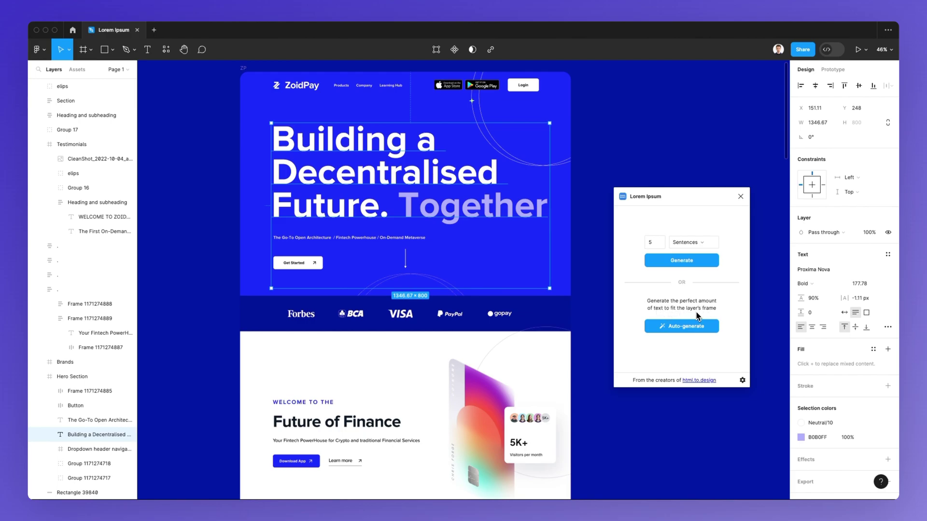
left_click(683, 327)
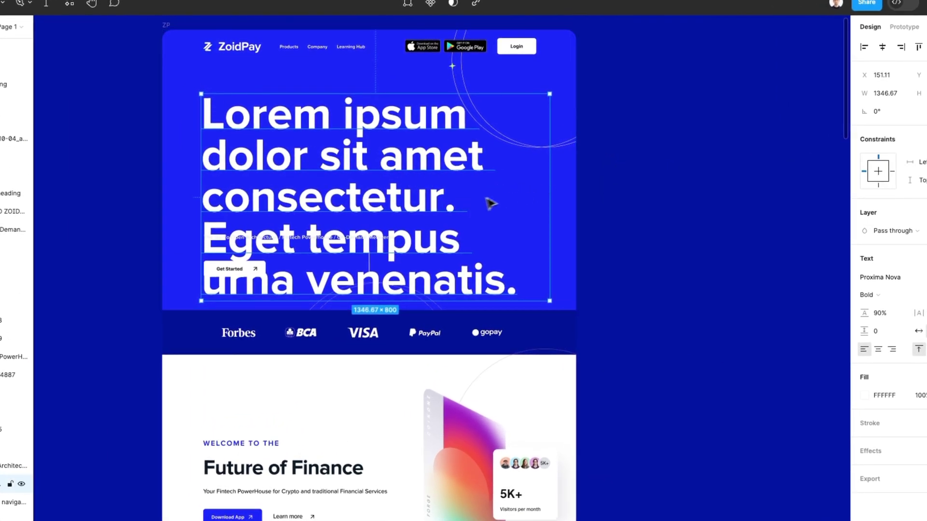
Delete 'Eget tempus urna venenatis.' from the hero heading, leaving 'Lorem ipsum dolor sit amet consectetur.'.
double_click(454, 210)
left_click_drag(454, 210, 526, 277)
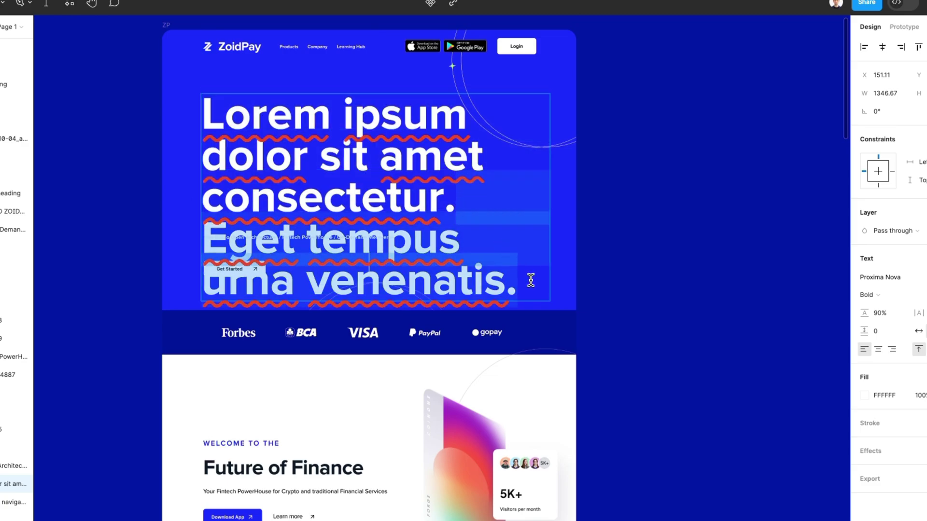
key("BackSpace")
key("Escape")
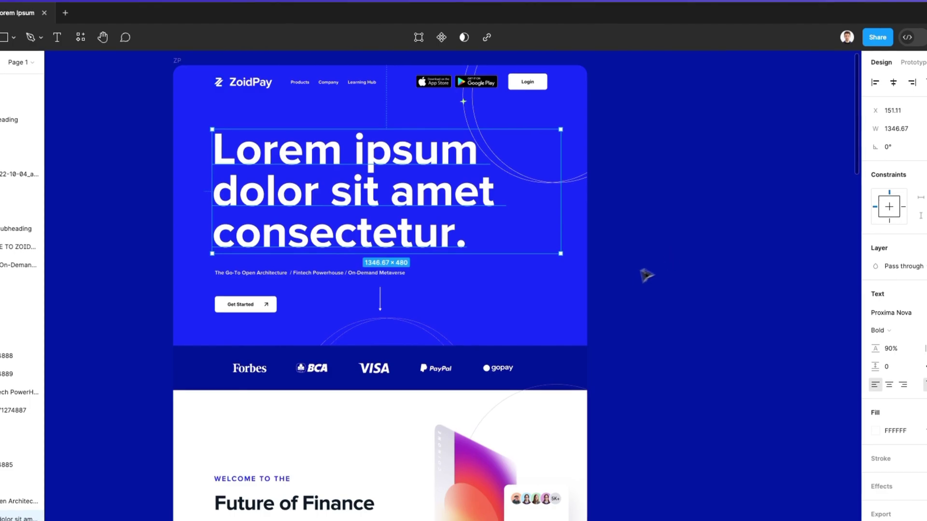
scroll(472, 215, "down", 1)
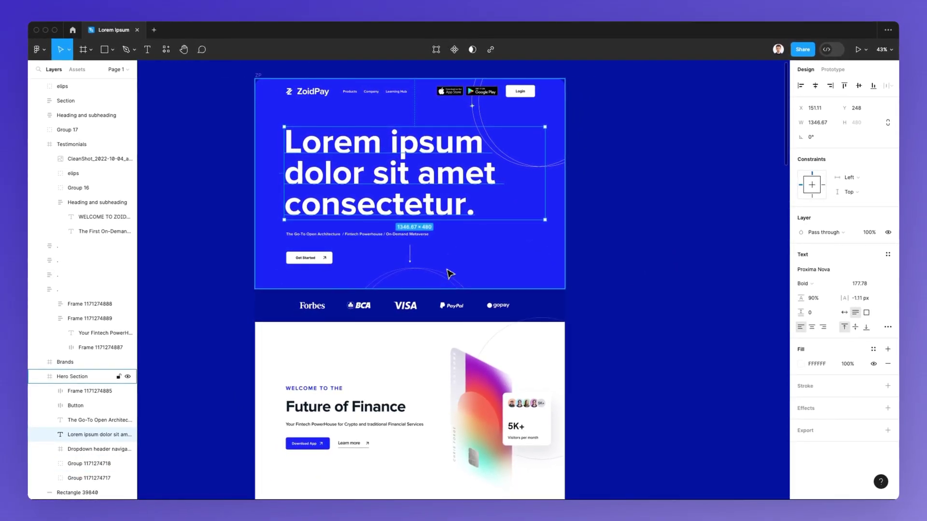
Select the hero subtitle and auto-generate Lorem ipsum text into it with the rerun plugin.
left_click(369, 234)
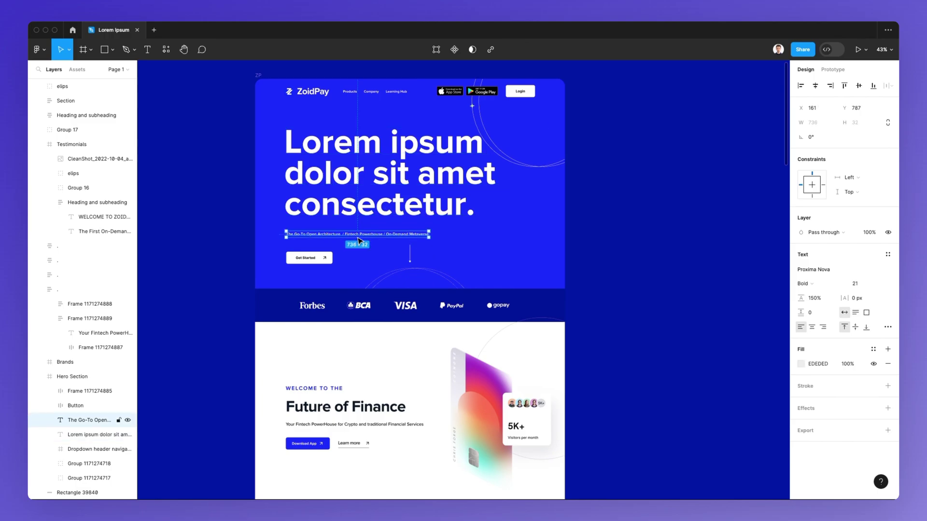
left_click(37, 49)
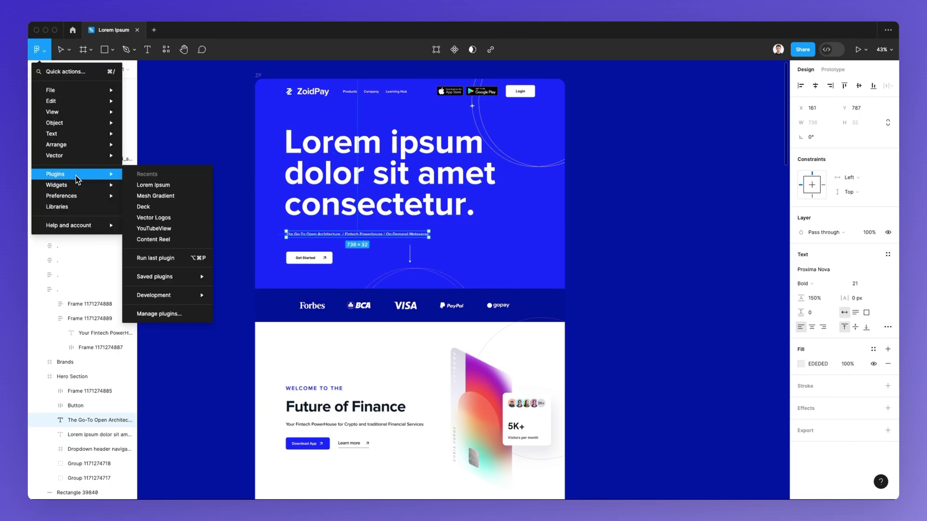
left_click(143, 186)
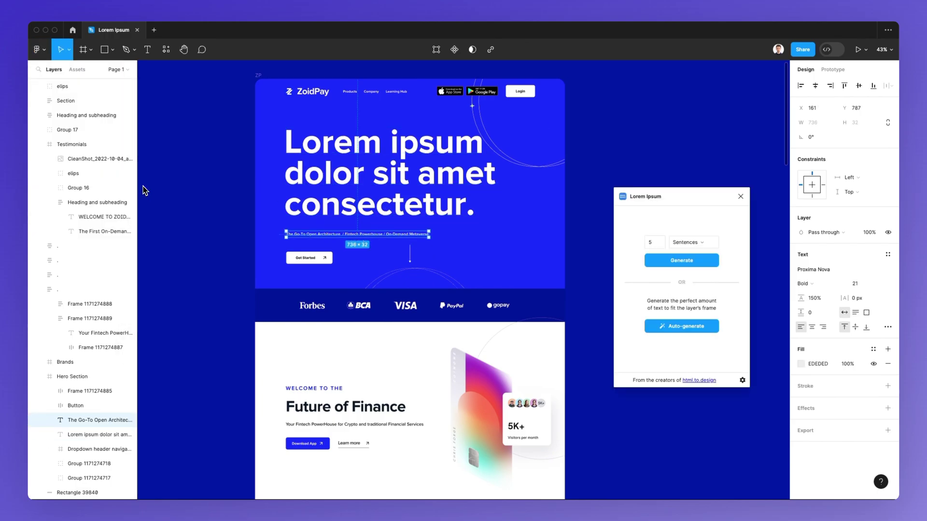
left_click(674, 326)
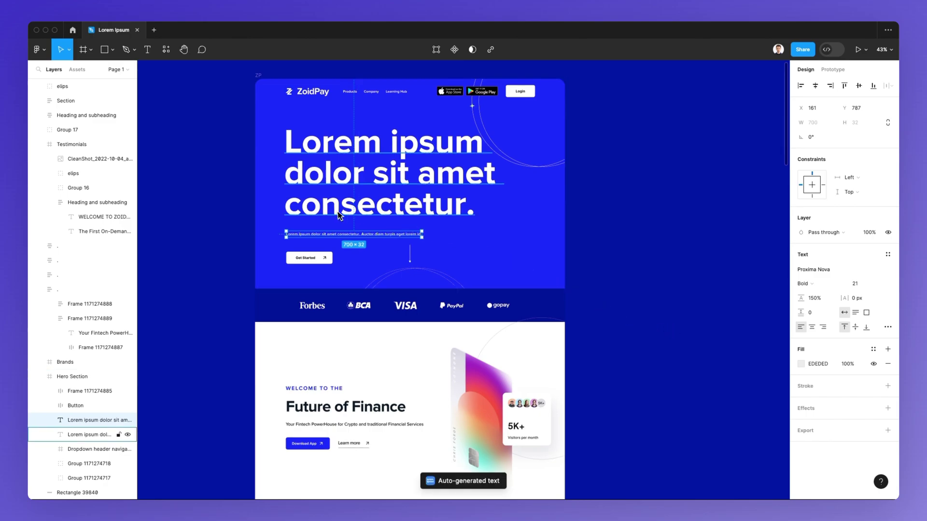
Deselect the subtitle and zoom out to view the whole ZoidPay landing page.
scroll(336, 215, "up", 3)
scroll(322, 234, "up", 3)
scroll(321, 233, "up", 2)
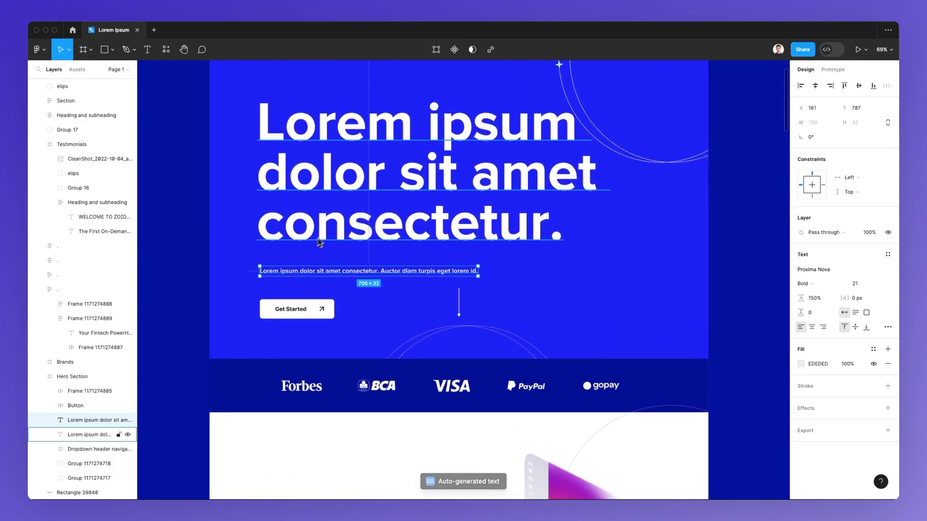
left_click(164, 262)
scroll(180, 263, "down", 2)
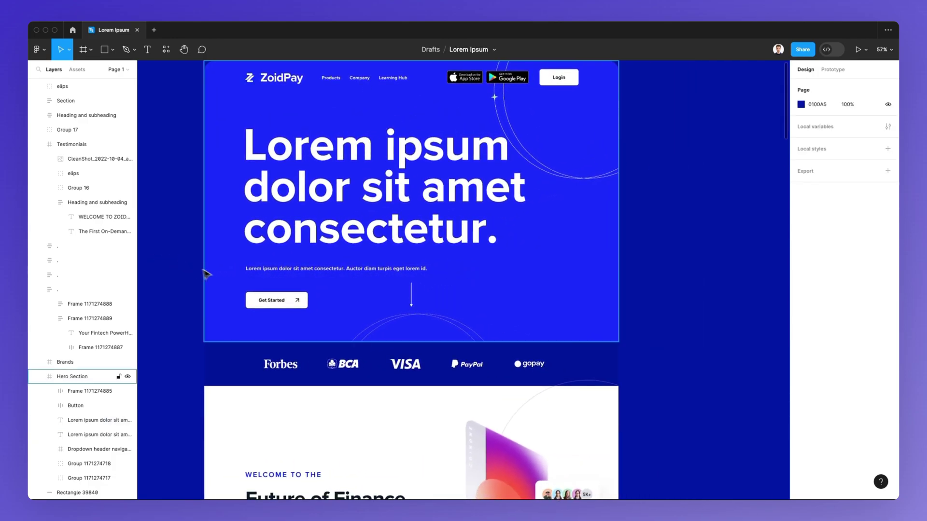
scroll(203, 224, "up", 2)
scroll(217, 208, "right", 1)
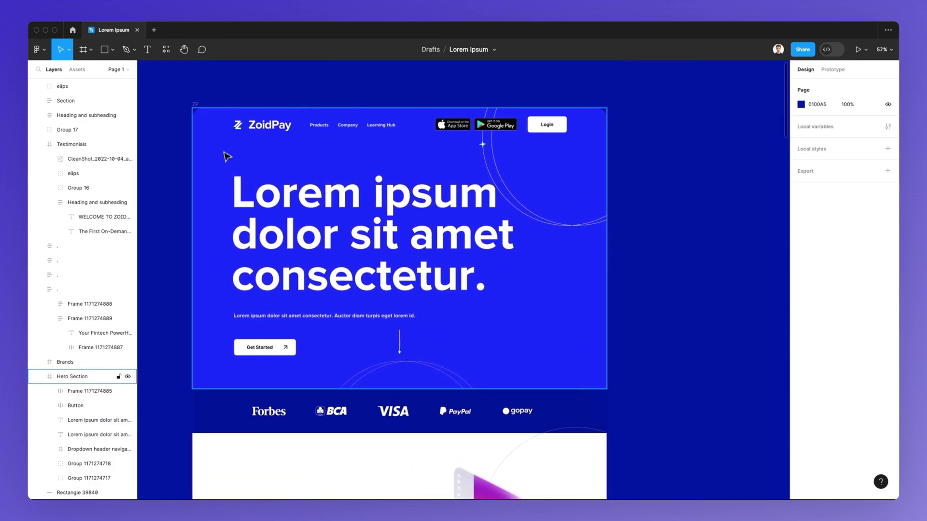
scroll(228, 153, "down", 1)
scroll(229, 153, "down", 3)
scroll(227, 149, "down", 2)
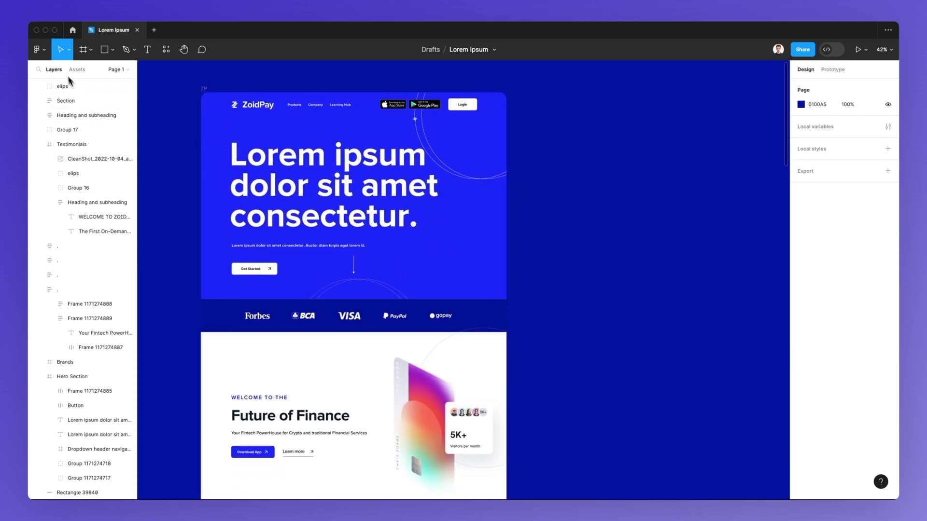
Relaunch Lorem Ipsum from Recents and draw a 791 × 929 text box right of the page.
left_click(41, 50)
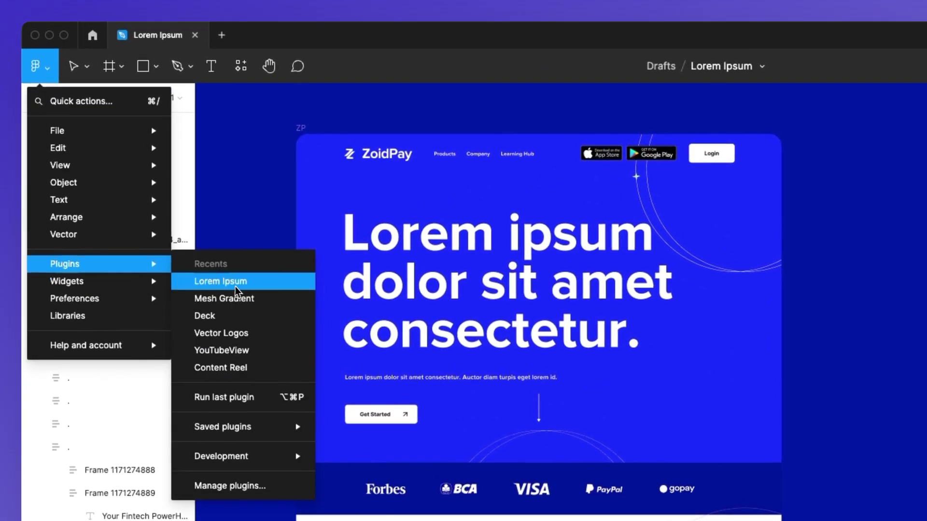
left_click(244, 275)
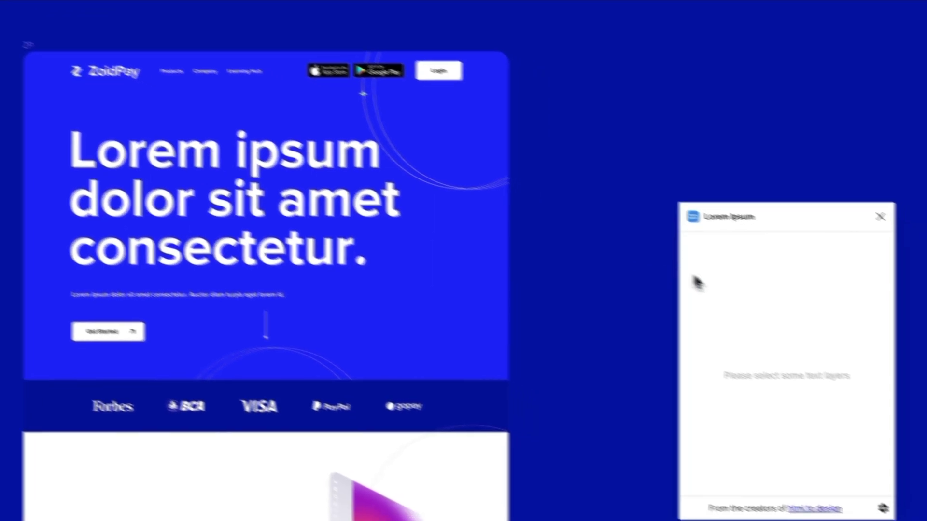
scroll(845, 338, "right", 5)
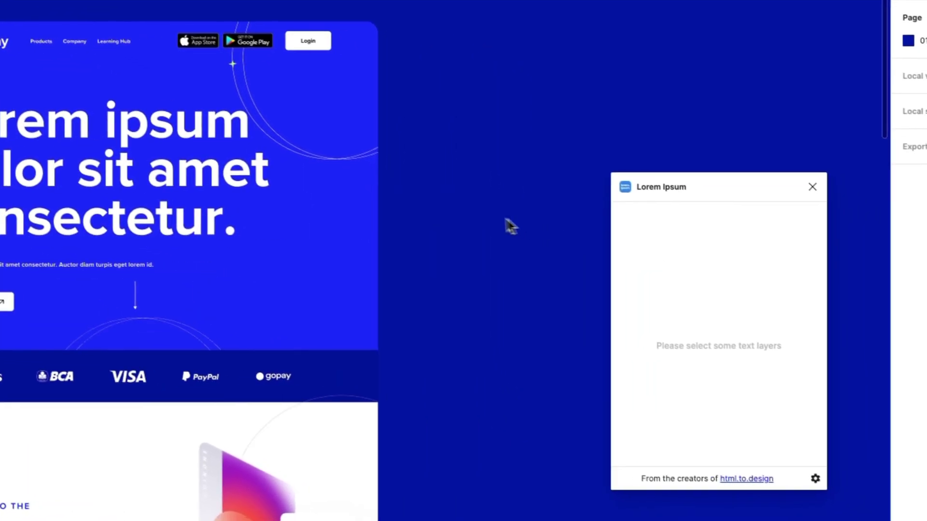
scroll(475, 218, "right", 2)
key("t")
left_click_drag(287, 111, 528, 393)
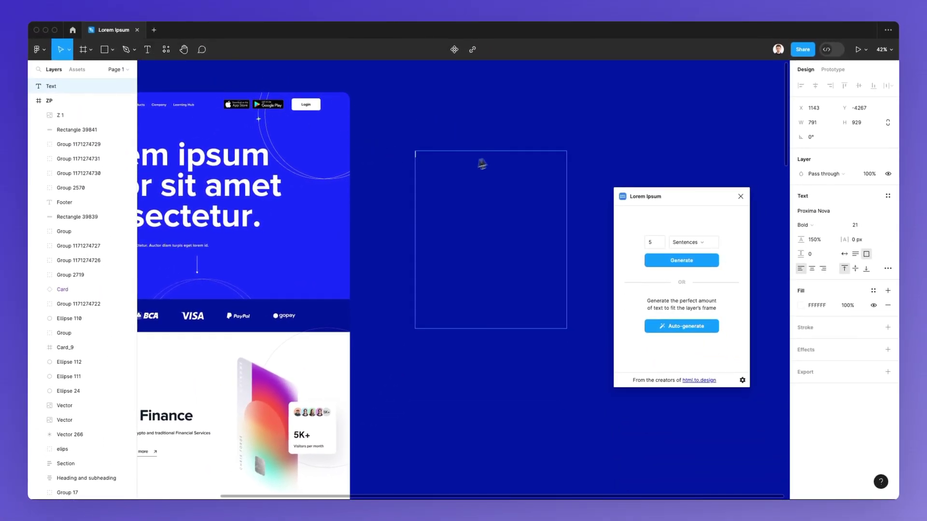
Generate five Lorem ipsum sentences into the new text box, keeping Sentences as the unit.
scroll(543, 206, "up", 5)
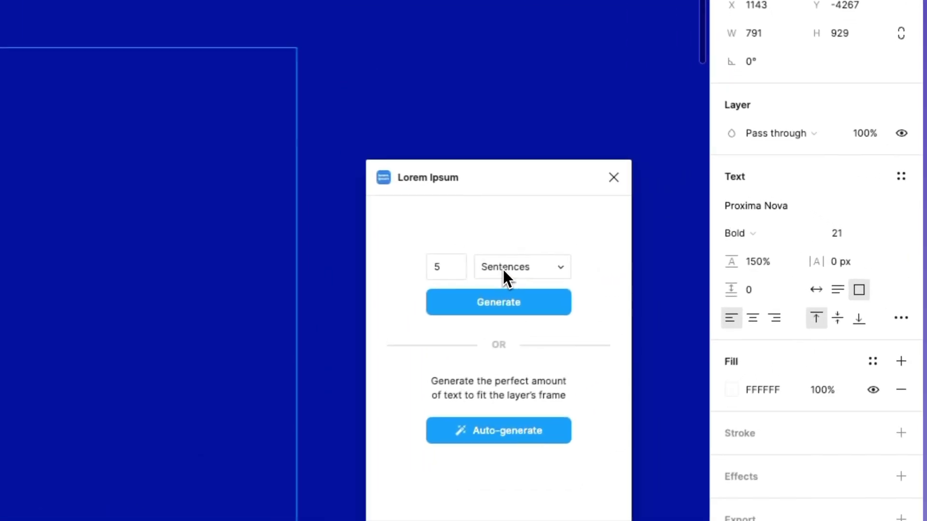
left_click(684, 244)
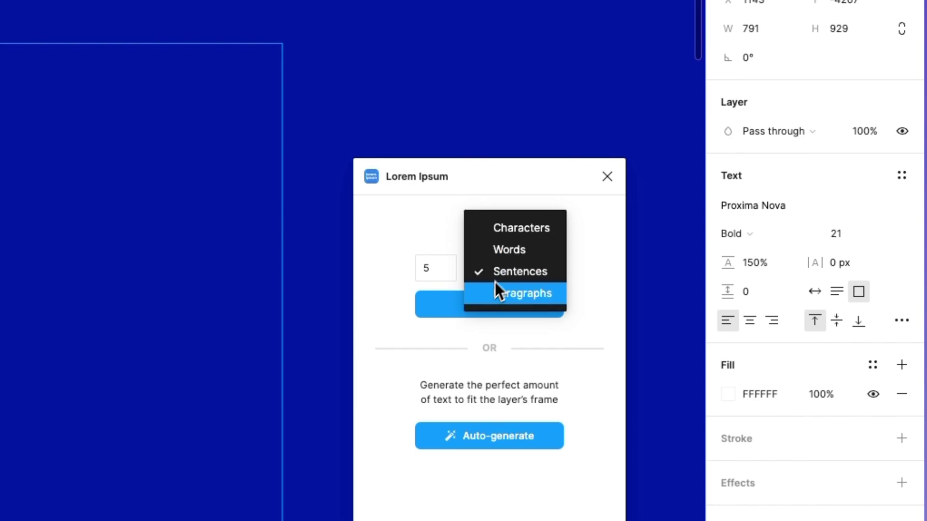
left_click(511, 271)
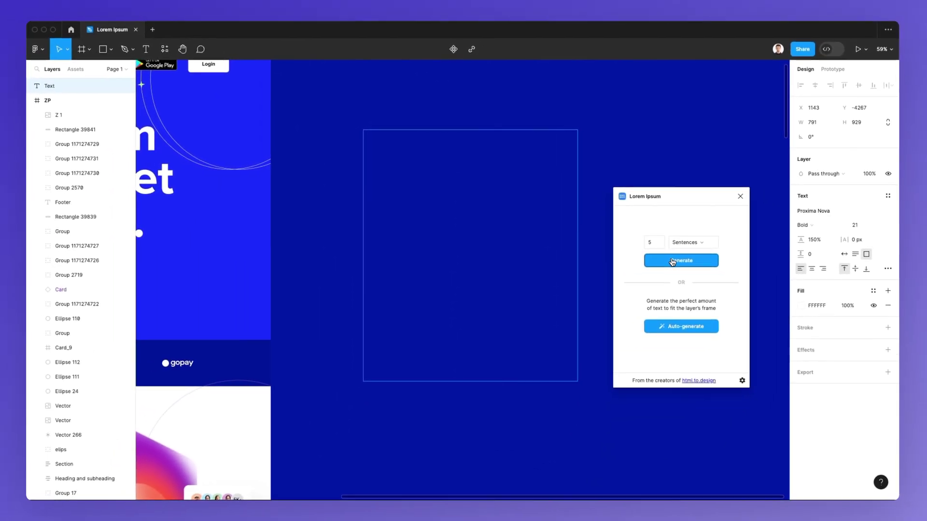
left_click(468, 300)
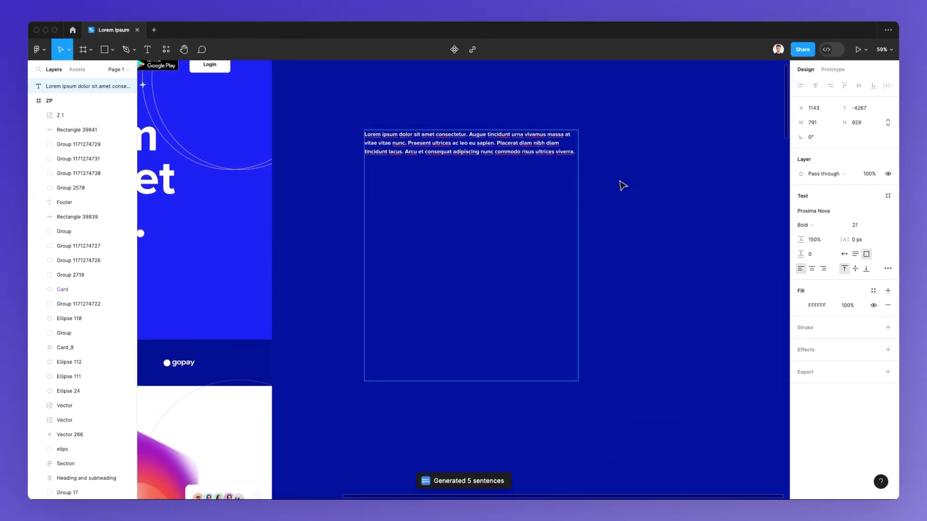
key("Escape")
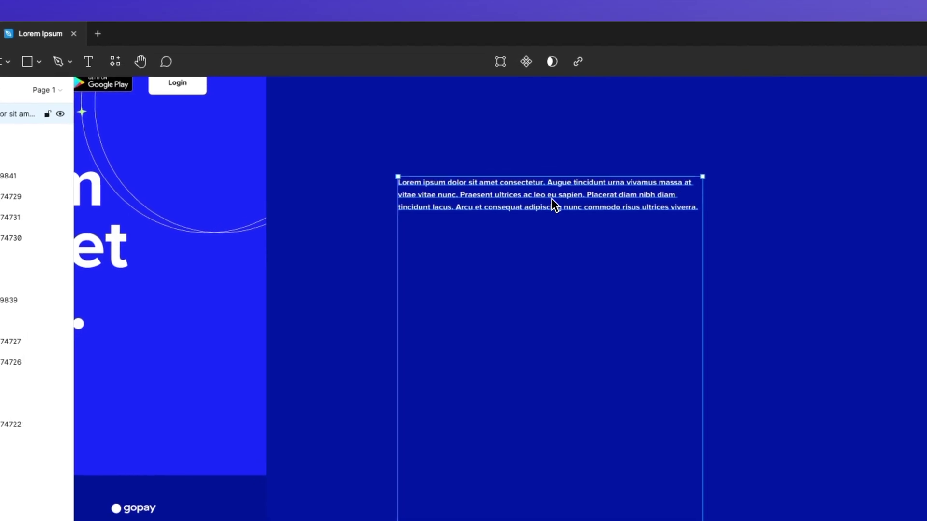
Re-enter editing of the generated text with the insertion point at its end.
scroll(538, 193, "up", 5)
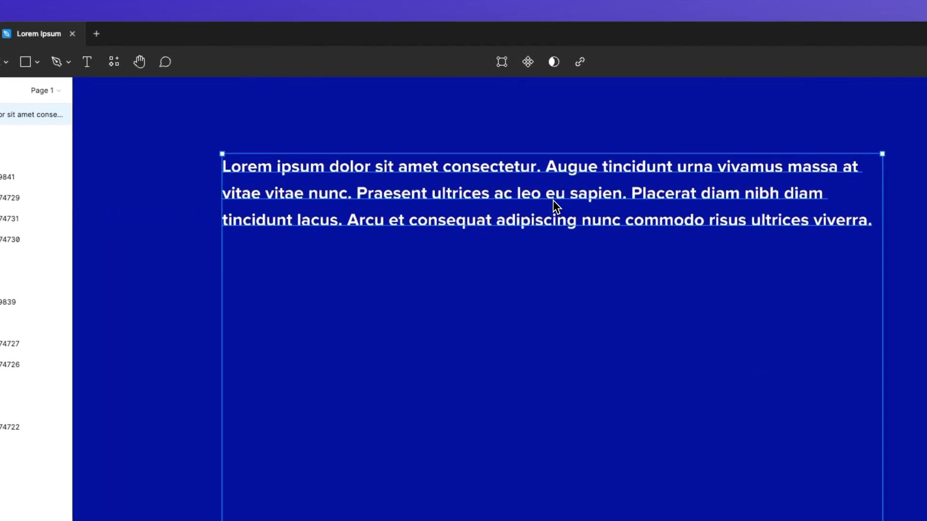
scroll(552, 200, "up", 2)
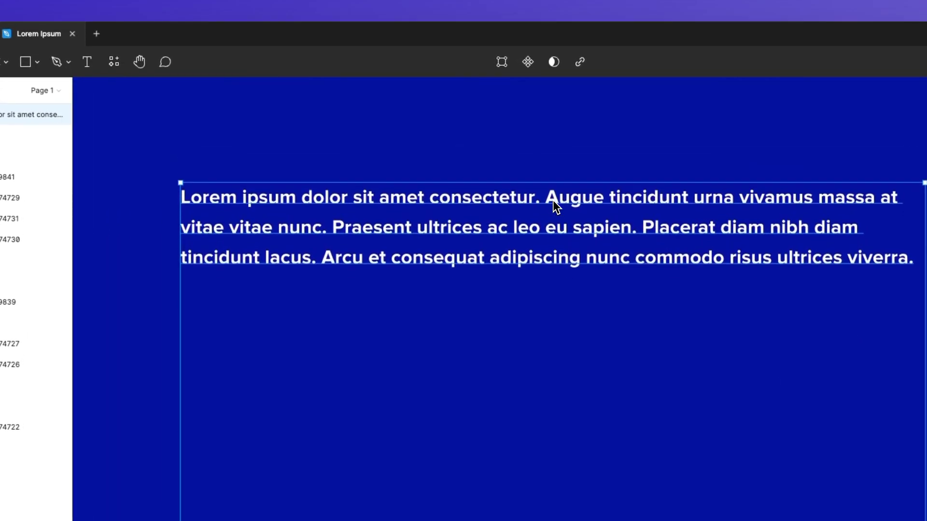
double_click(623, 295)
key("Right")
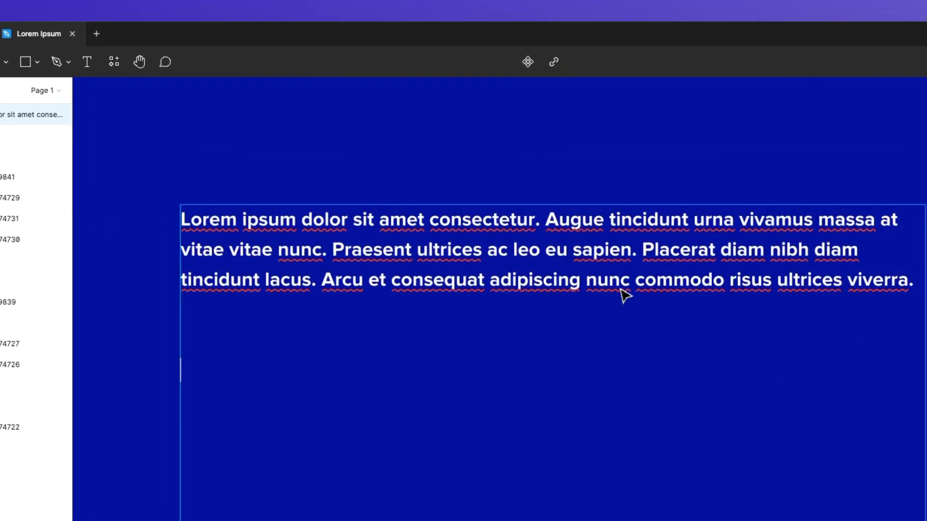
Relaunch Lorem Ipsum and regenerate the text box content as 10 sentences.
left_click(38, 63)
mouse_move(91, 240)
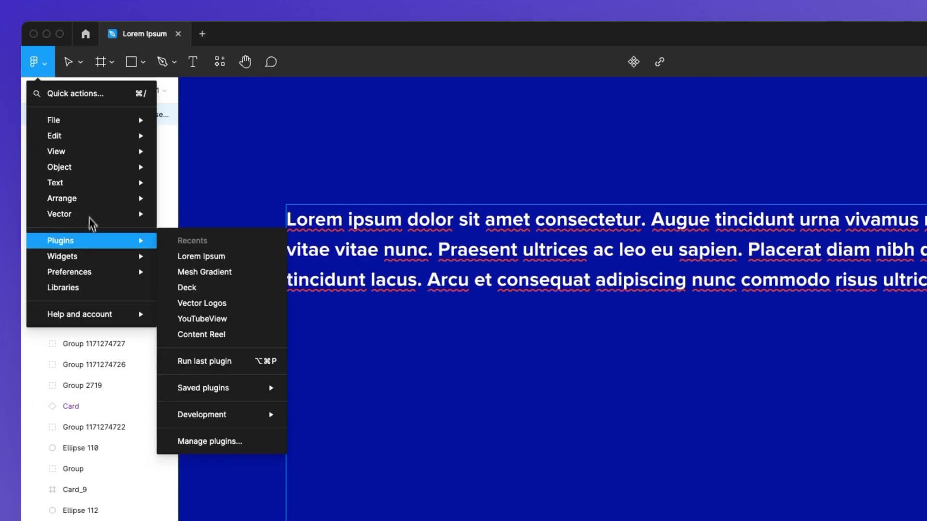
left_click(201, 256)
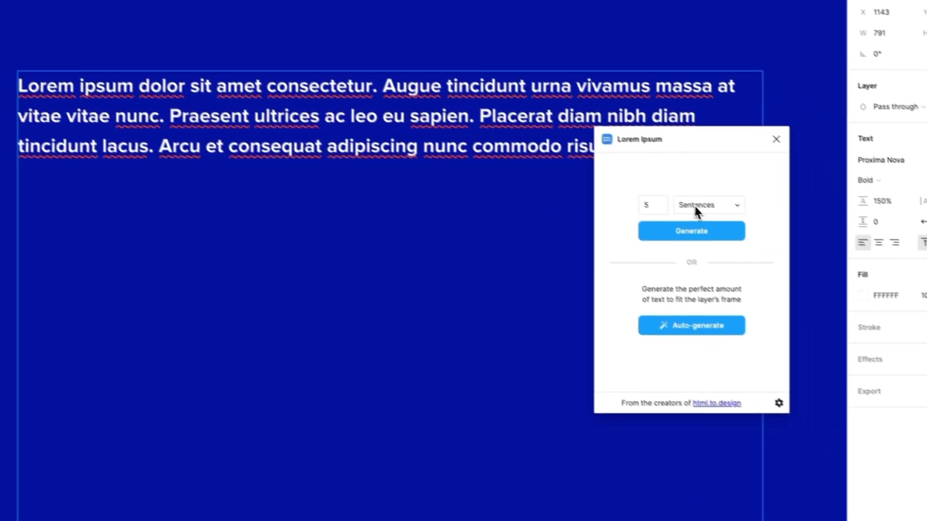
double_click(640, 204)
type("10")
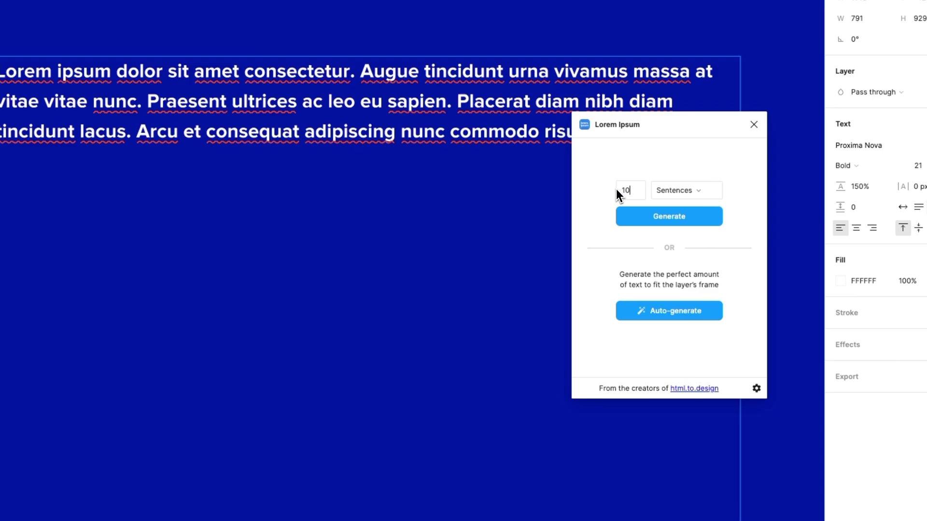
left_click(669, 216)
key("shift+2")
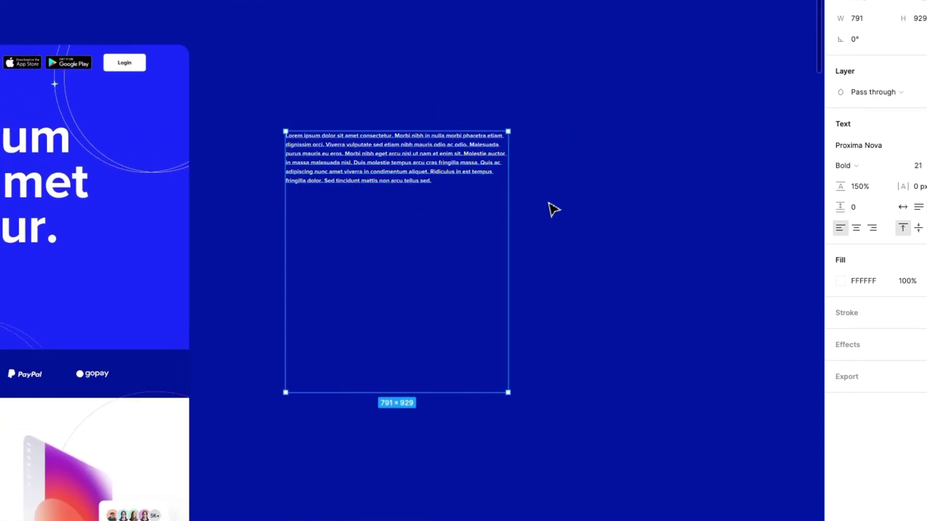
Shrink the text box to 207 px tall by dragging its bottom edge, then deselect it.
left_click_drag(472, 392, 459, 190)
scroll(459, 189, "left", 4)
left_click(513, 255)
scroll(513, 255, "left", 6)
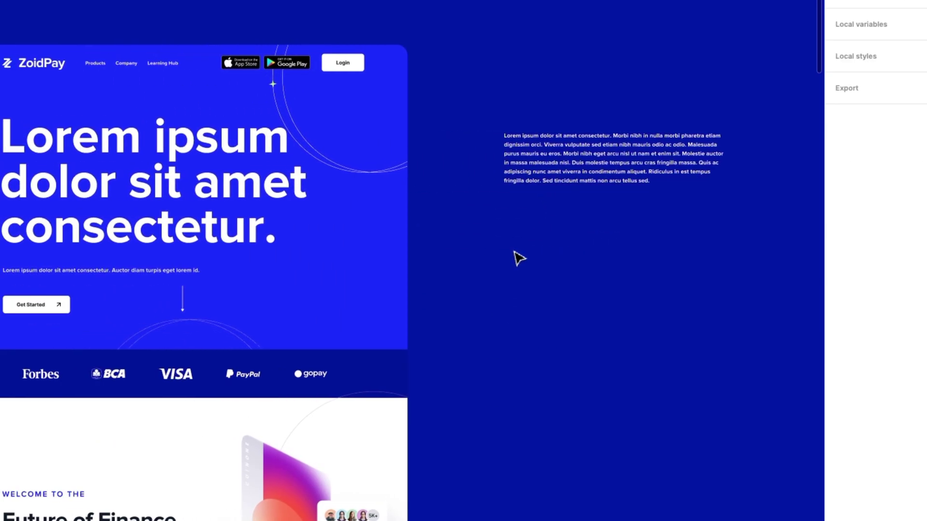